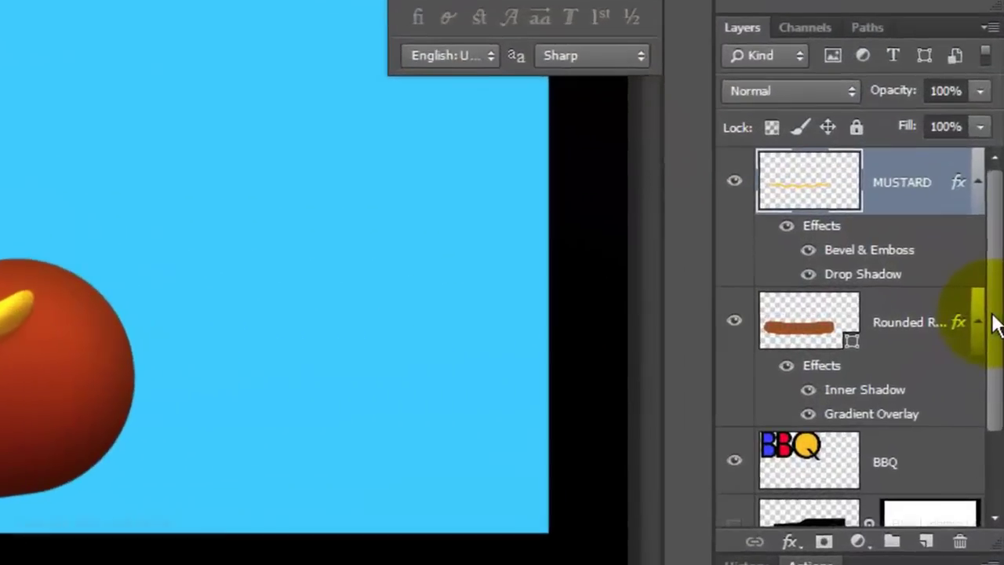
Show the hidden bottle layer, unlink it from its mask, and target its content thumbnail
{"action": "left_click_drag", "start_coordinate": [999, 328], "coordinate": [993, 410]}
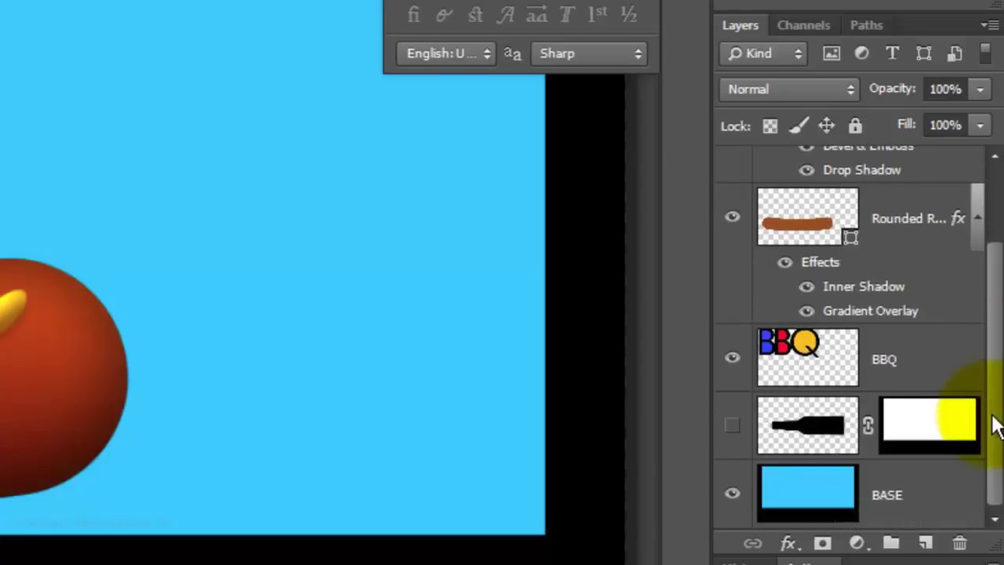
{"action": "left_click", "coordinate": [730, 427]}
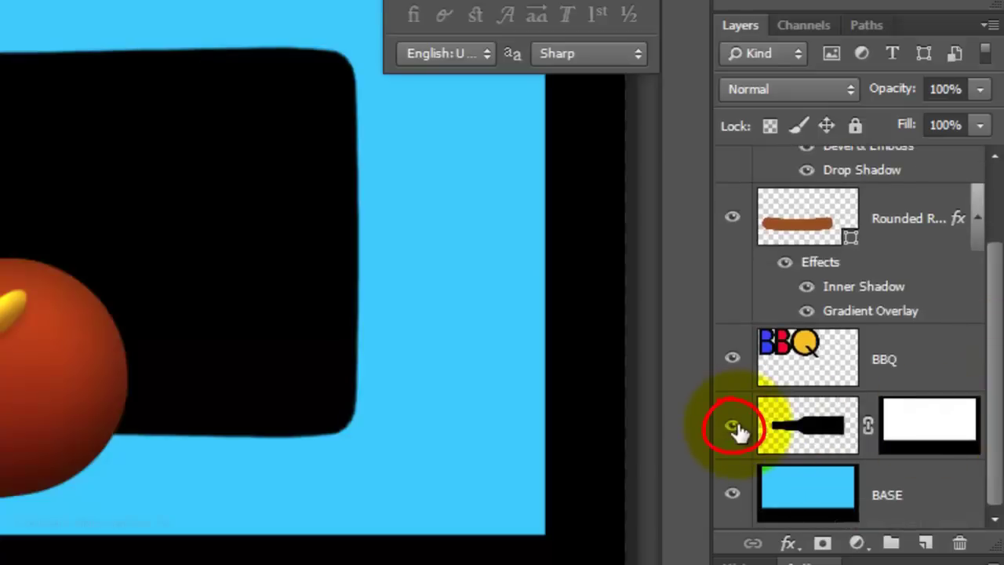
{"action": "left_click", "coordinate": [867, 425]}
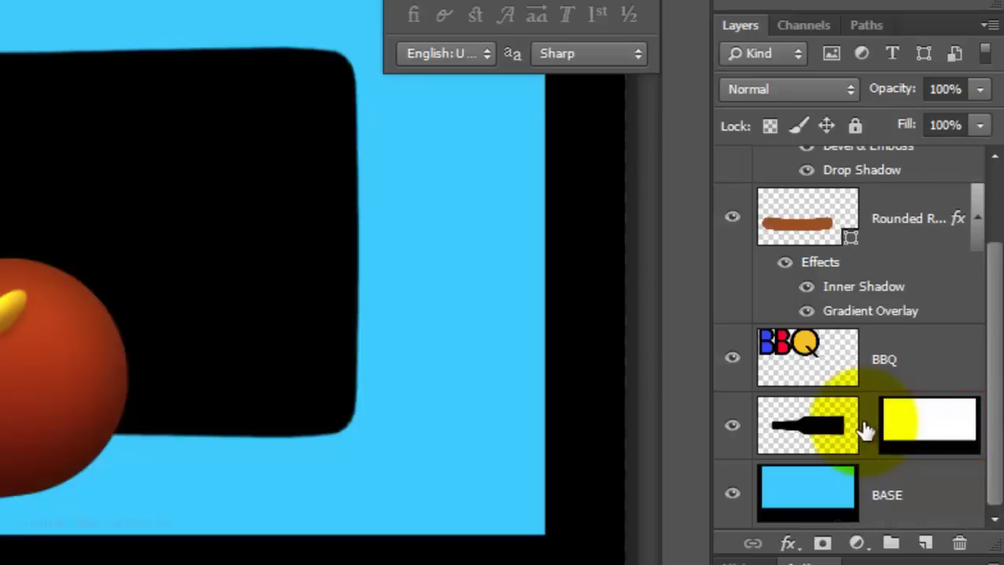
{"action": "left_click", "coordinate": [812, 426]}
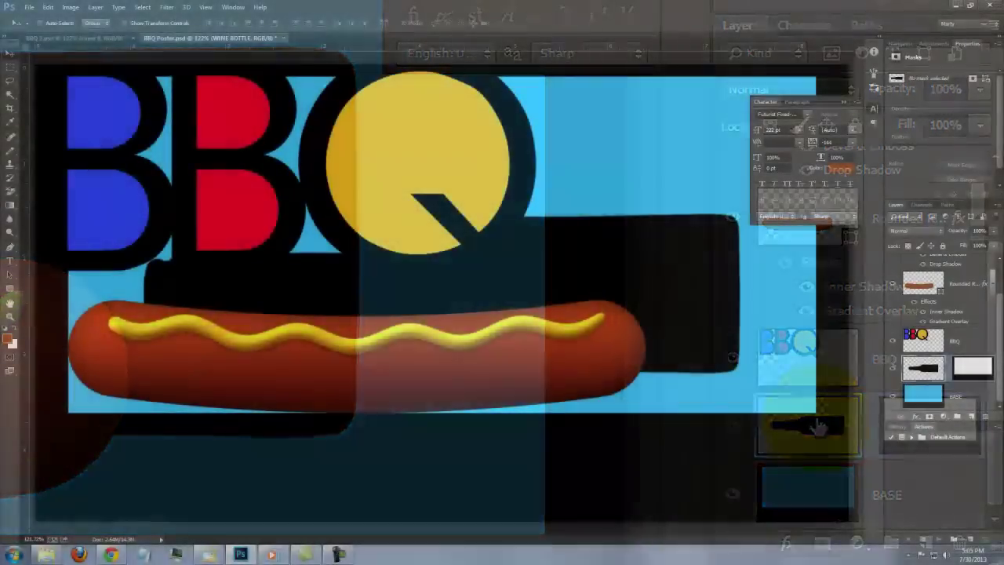
Rotate the bottle about 60.8°, position it at right beside the hot dog, and commit
{"action": "key", "text": "ctrl+t"}
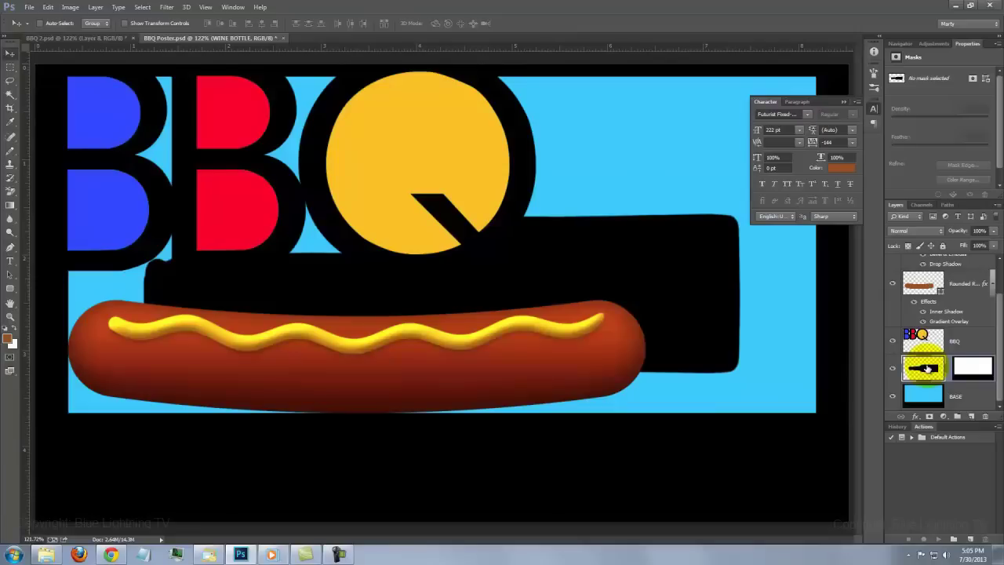
{"action": "key", "text": "ctrl+t"}
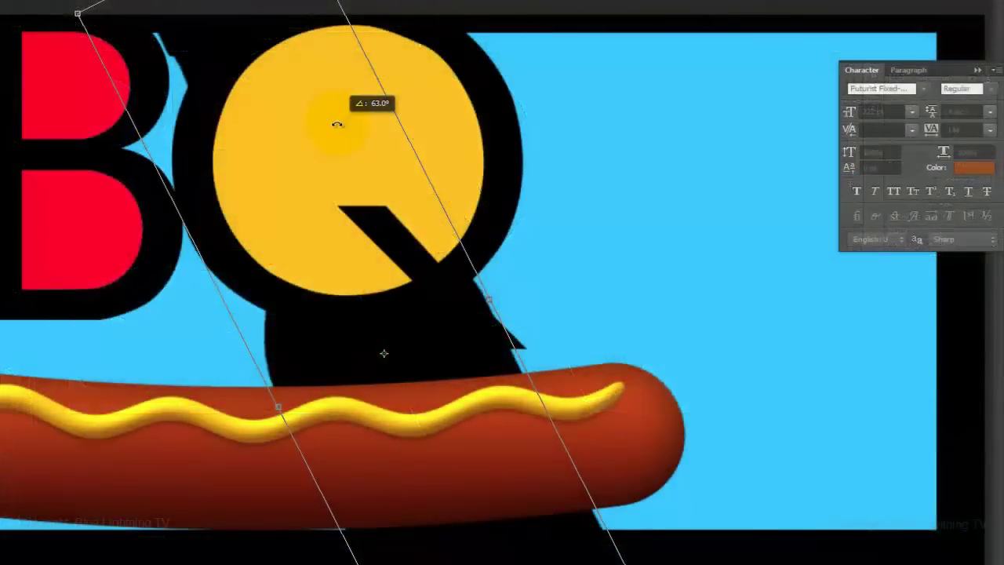
{"action": "left_click_drag", "start_coordinate": [338, 124], "coordinate": [337, 124]}
{"action": "left_click_drag", "start_coordinate": [400, 332], "coordinate": [821, 415]}
{"action": "left_click_drag", "start_coordinate": [476, 88], "coordinate": [479, 113]}
{"action": "left_click_drag", "start_coordinate": [727, 256], "coordinate": [722, 246]}
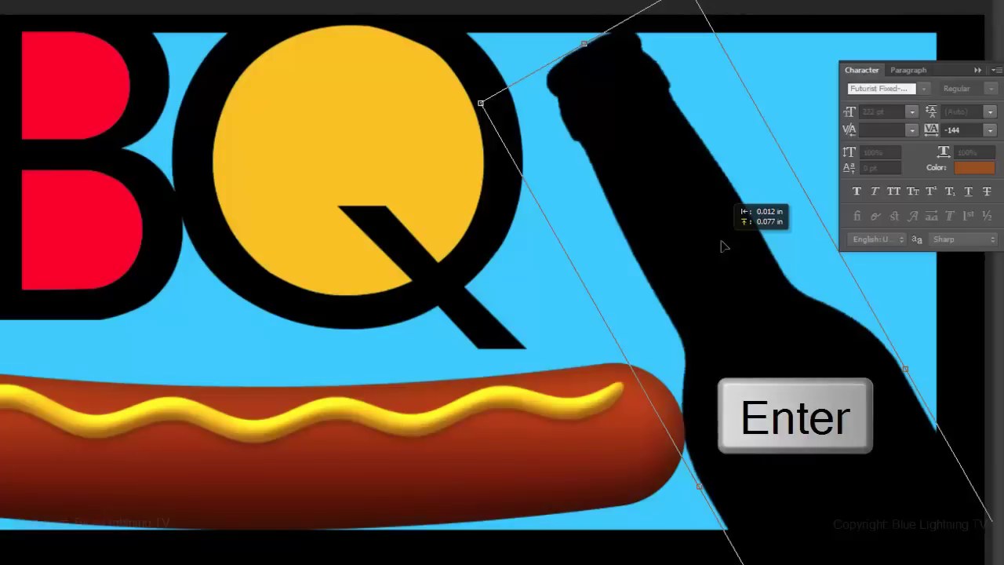
{"action": "key", "text": "Return"}
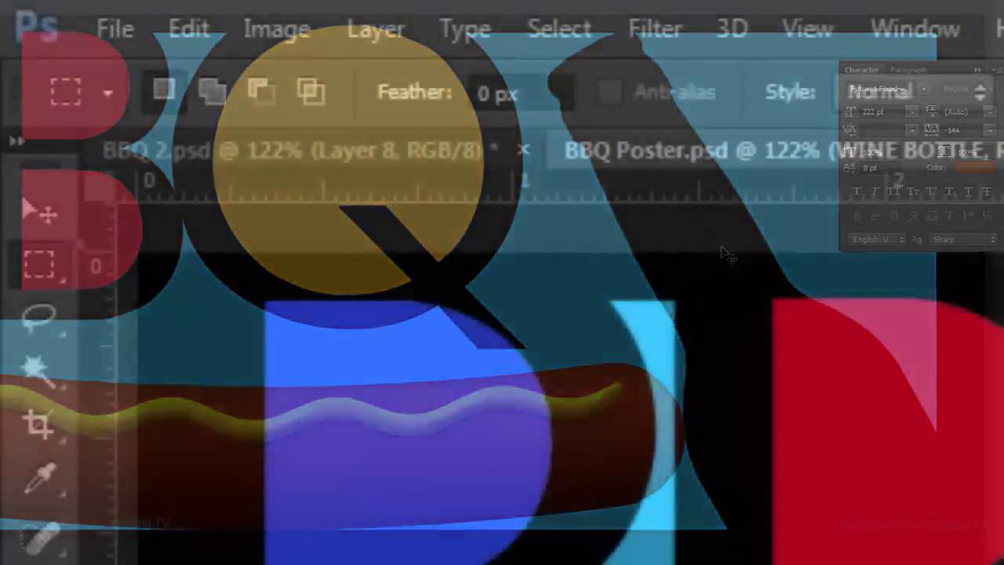
Draw a circular elliptical selection over the bottle's lower body
{"action": "left_click", "coordinate": [39, 265]}
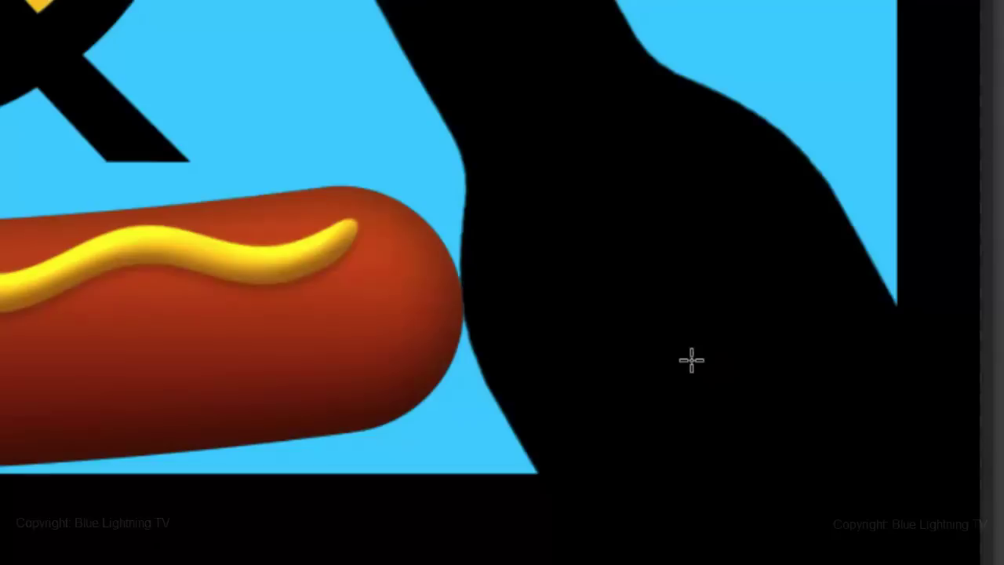
{"action": "left_click_drag", "start_coordinate": [691, 360], "coordinate": [833, 210]}
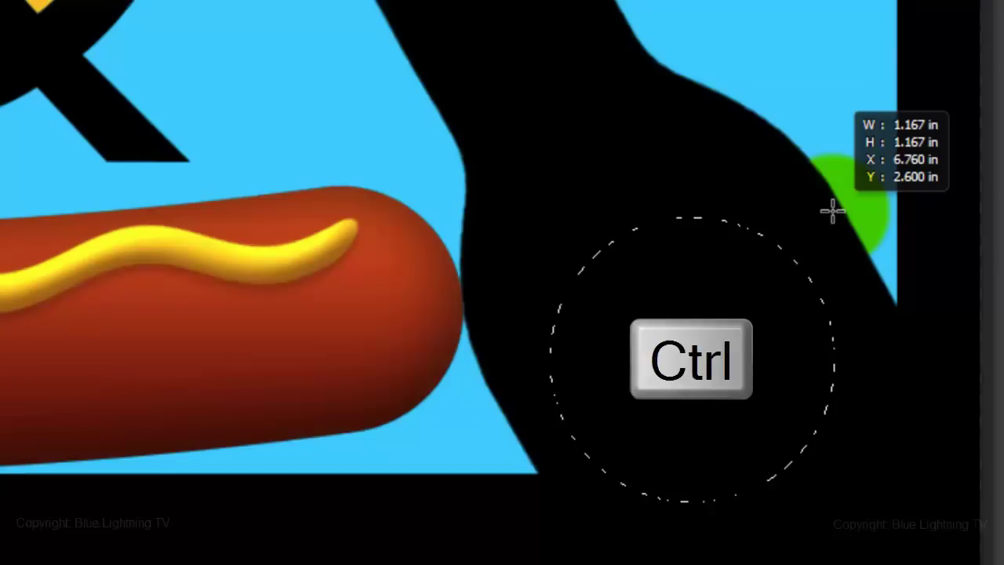
{"action": "left_click_drag", "start_coordinate": [835, 209], "coordinate": [840, 201]}
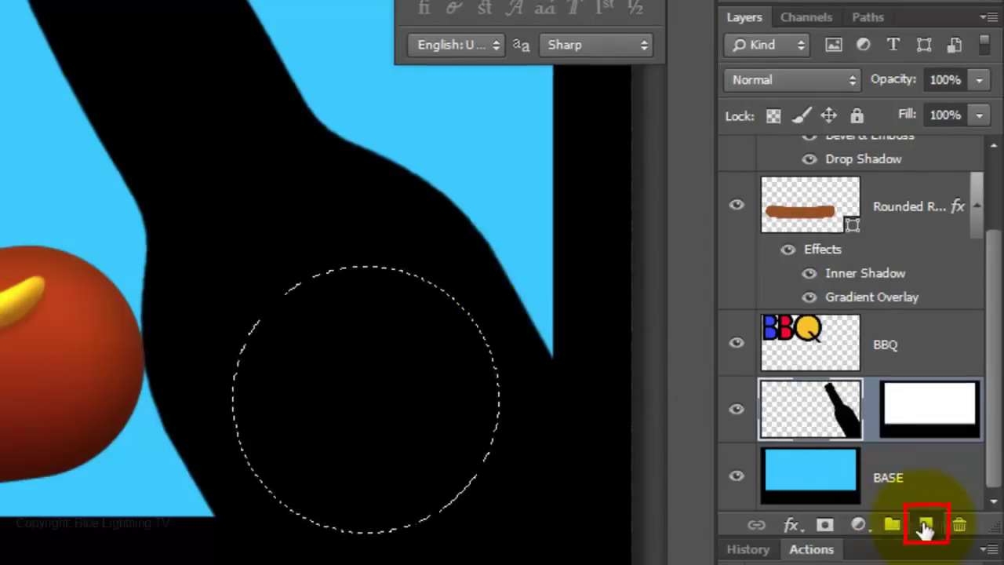
Fill the circle with red sampled from the letter B on a new layer
{"action": "left_click", "coordinate": [926, 526]}
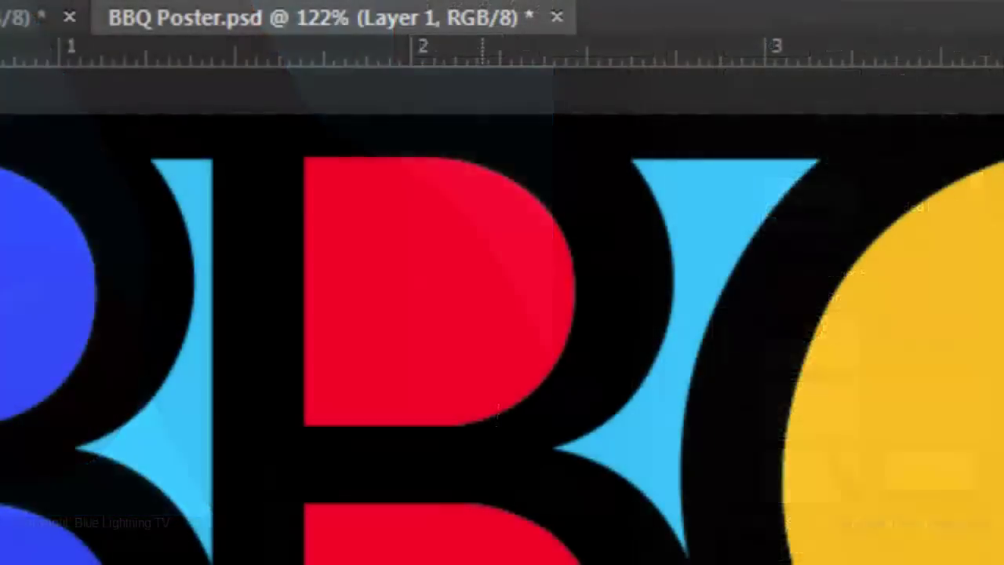
{"action": "left_click", "coordinate": [481, 274]}
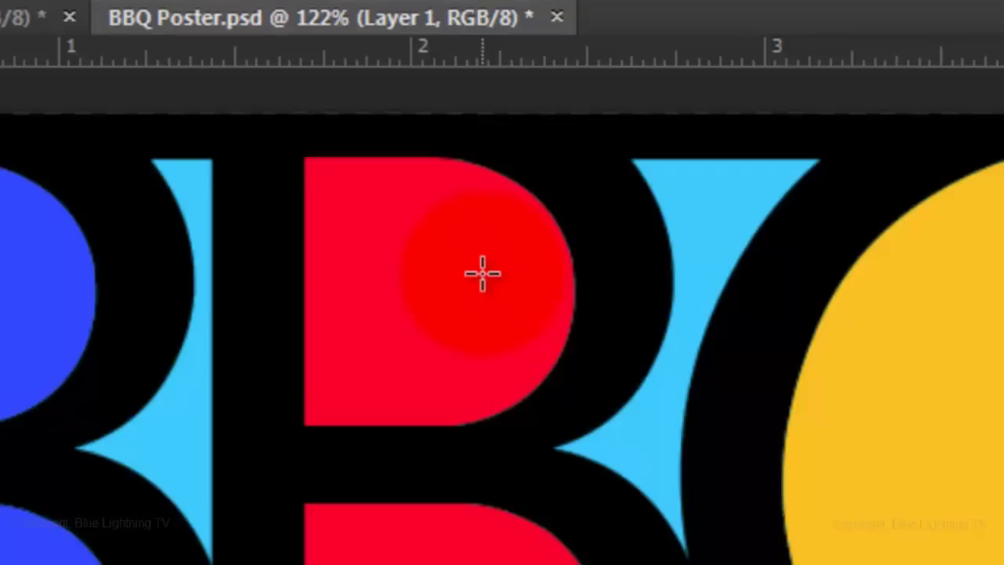
{"action": "key", "text": "i"}
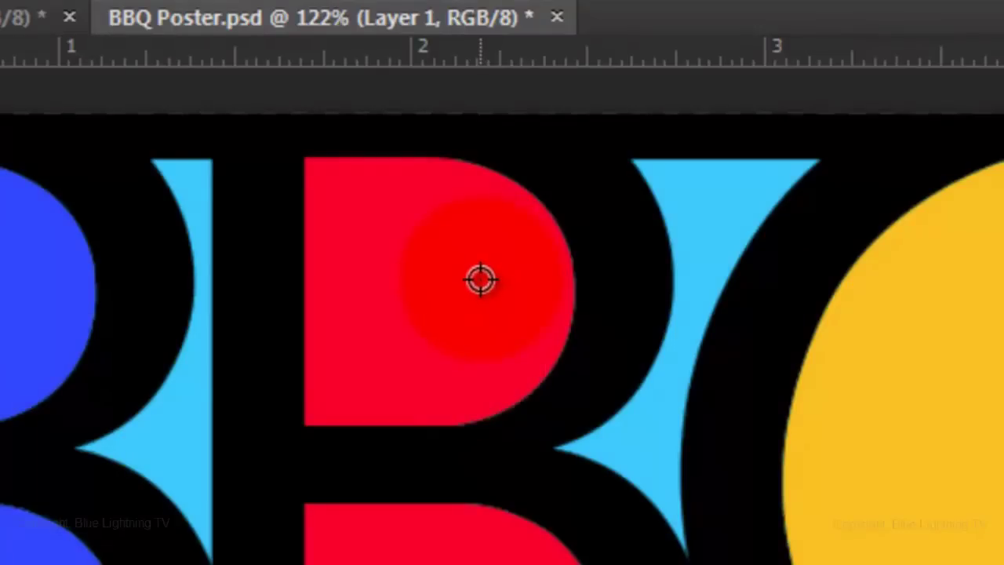
{"action": "left_click", "coordinate": [481, 279]}
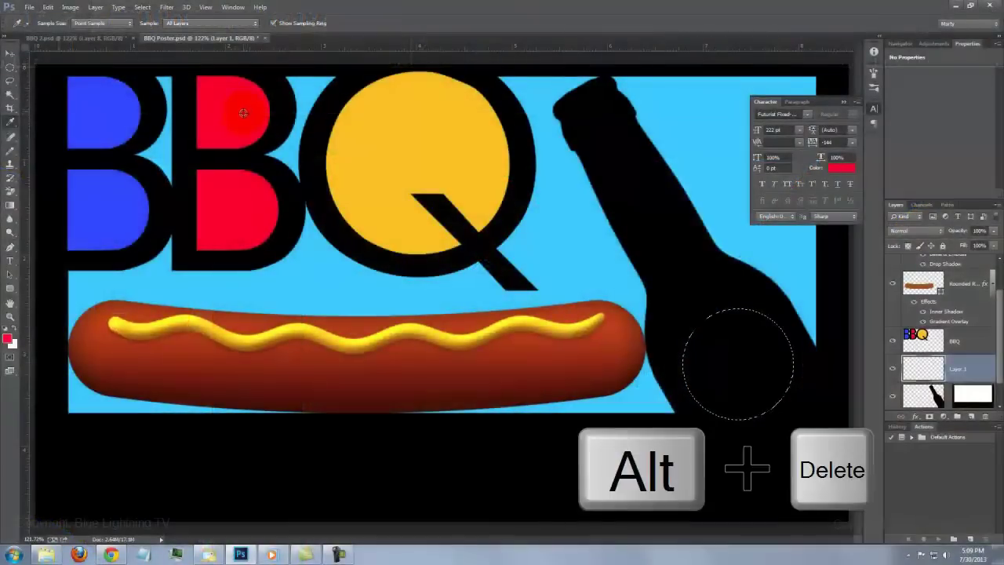
{"action": "key", "text": "alt+Delete"}
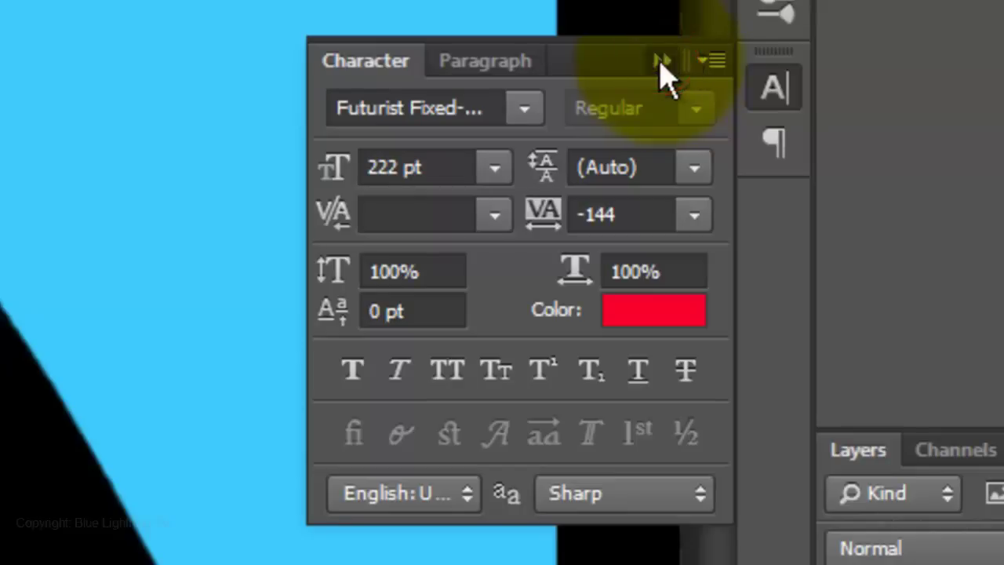
Draw a large circle selection centred on the poster's top-right corner
{"action": "left_click", "coordinate": [662, 61]}
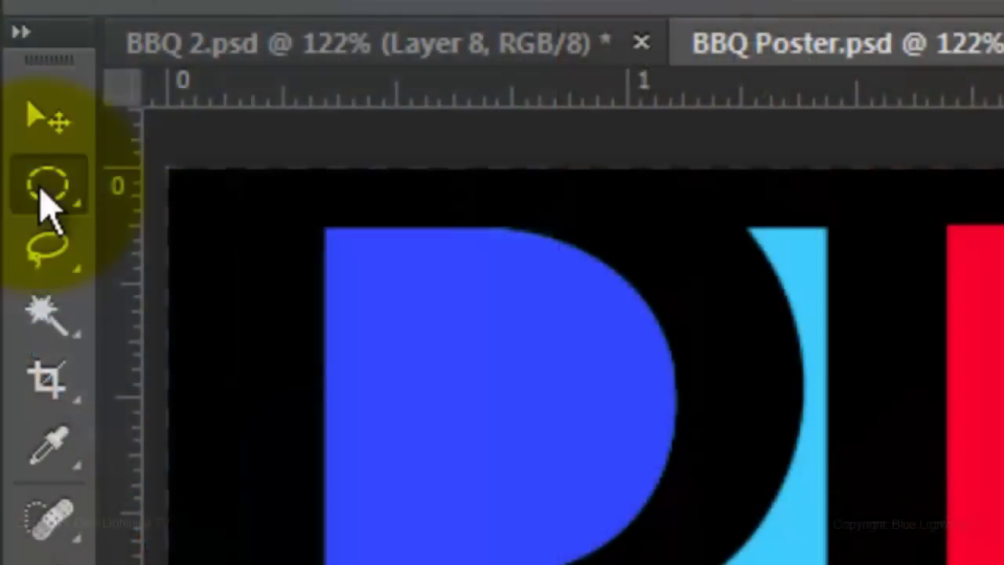
{"action": "left_click", "coordinate": [43, 192]}
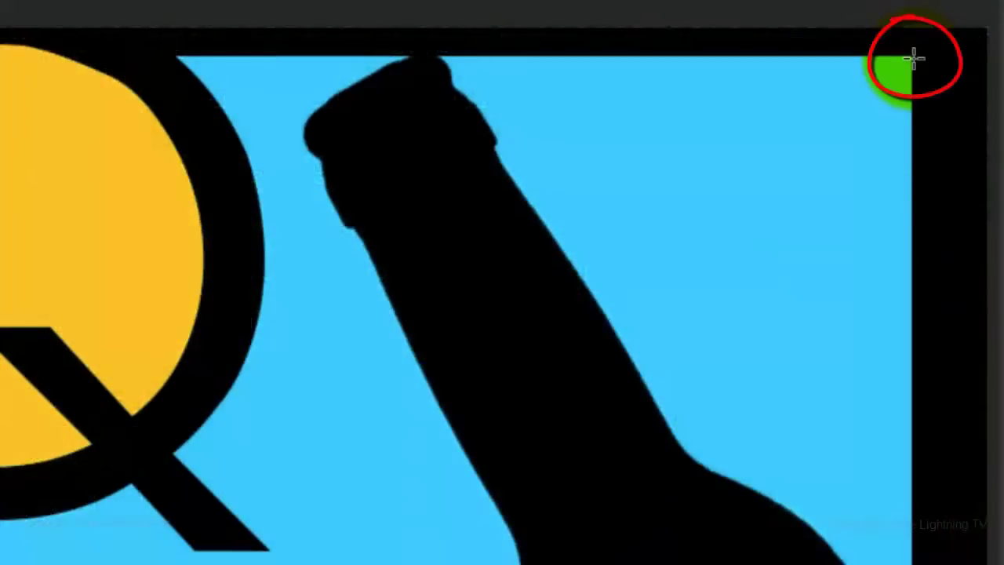
{"action": "key", "text": "shift+alt"}
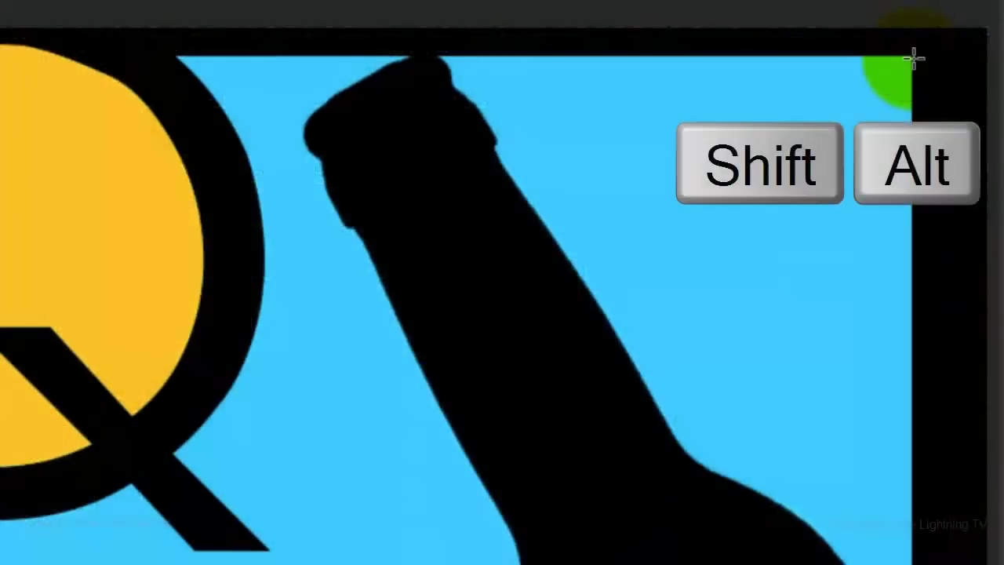
{"action": "left_click_drag", "start_coordinate": [914, 57], "coordinate": [471, 397]}
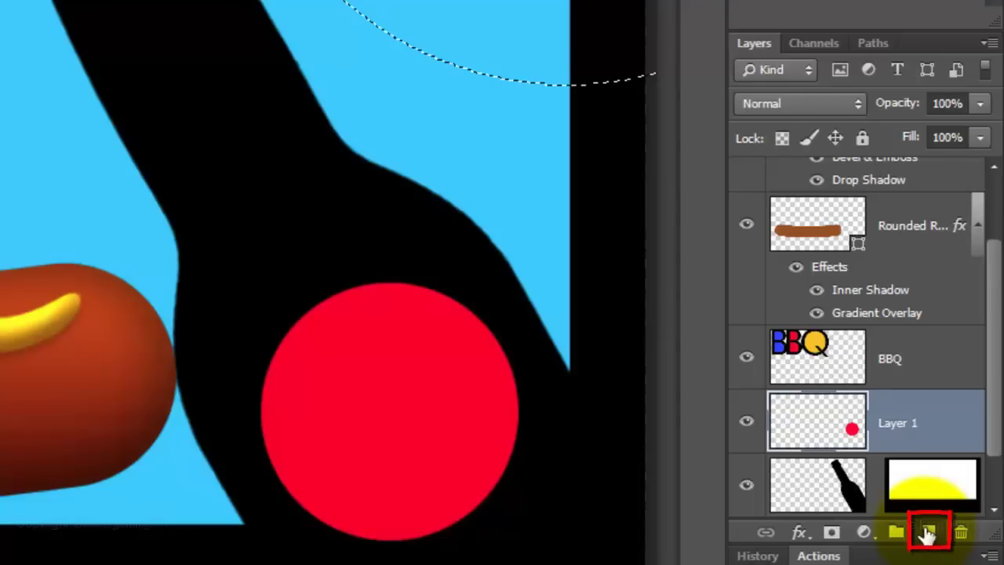
Fill the circle with yellow on a new Layer 2 and deselect
{"action": "left_click", "coordinate": [931, 537]}
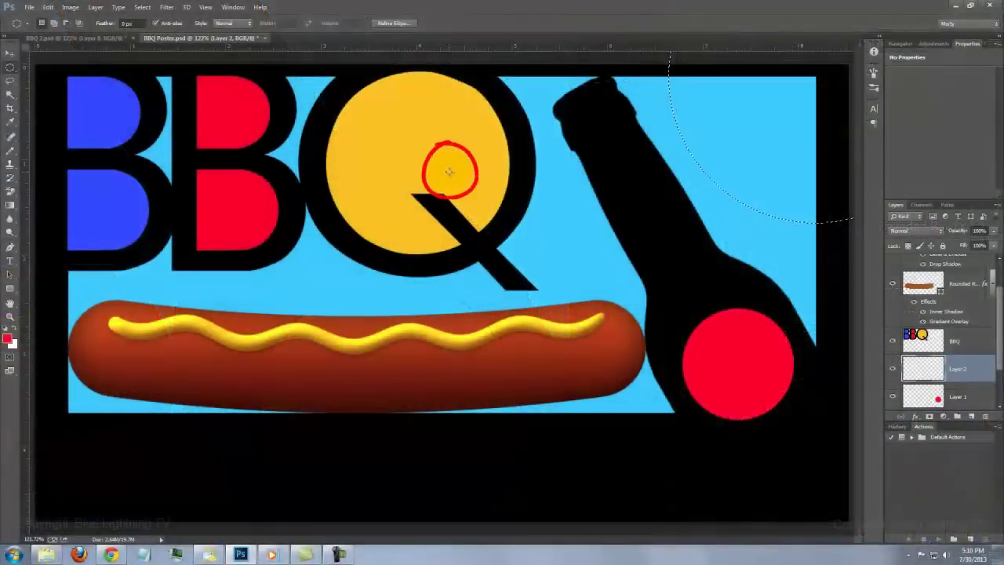
{"action": "key", "text": "i"}
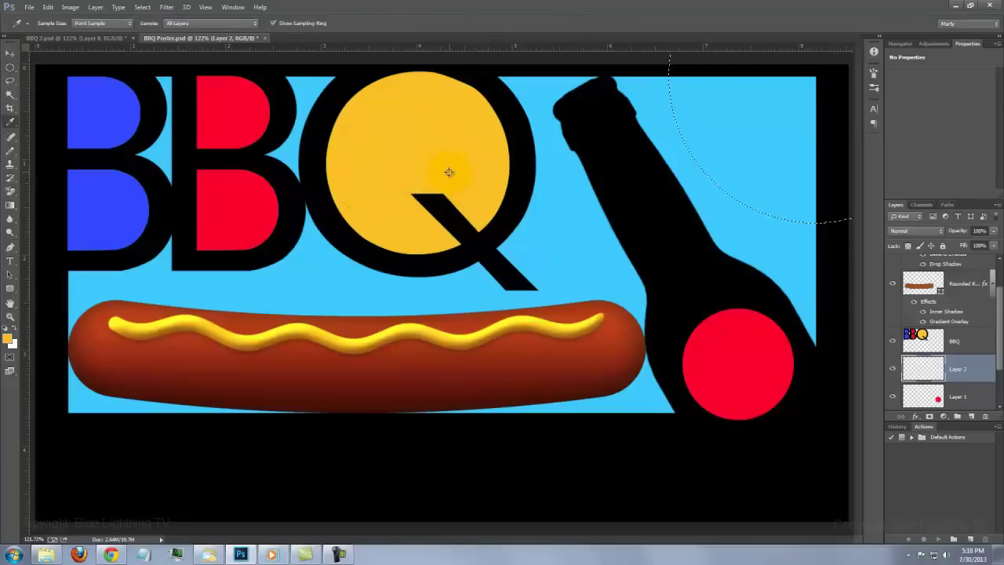
{"action": "key", "text": "alt+Delete"}
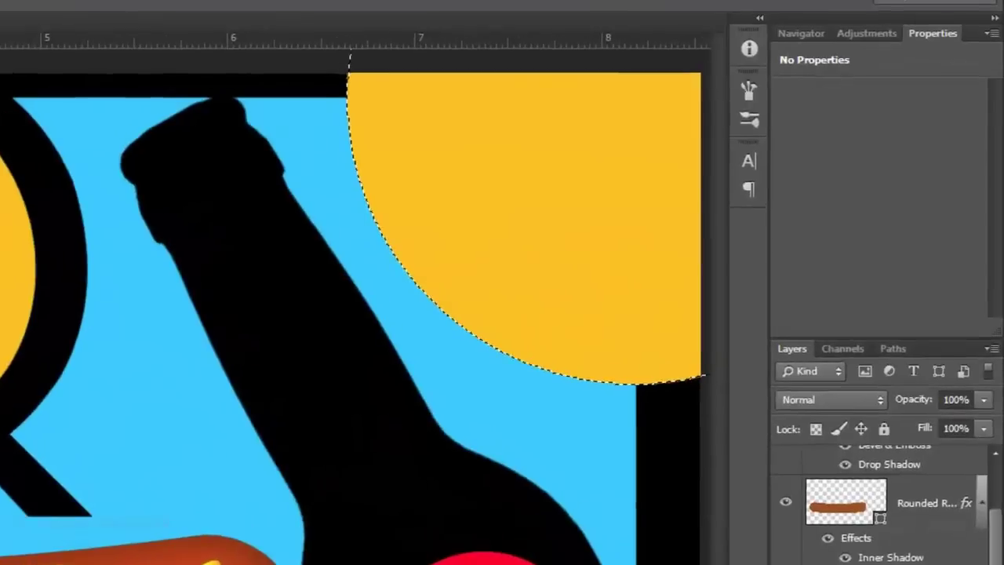
{"action": "key", "text": "ctrl+d"}
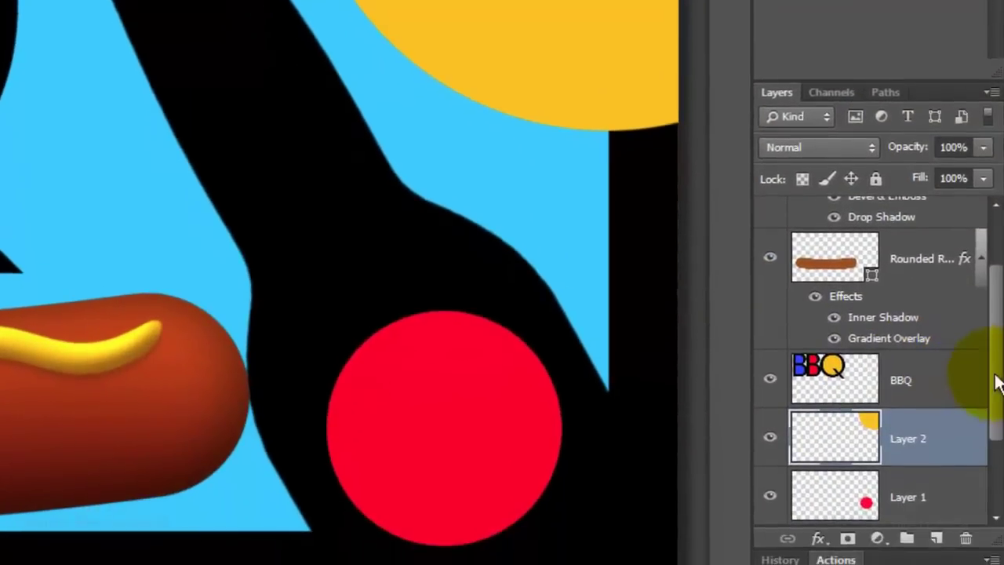
Copy the bottle layer's mask onto Layer 2 to trim the yellow circle
{"action": "scroll", "coordinate": [991, 400], "scroll_direction": "down", "scroll_amount": 3}
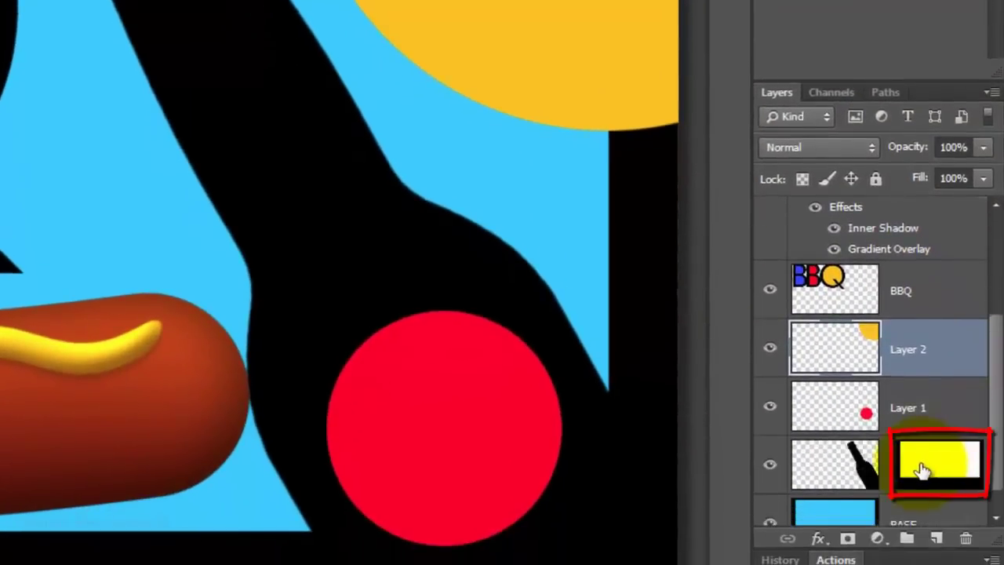
{"action": "key", "text": "alt"}
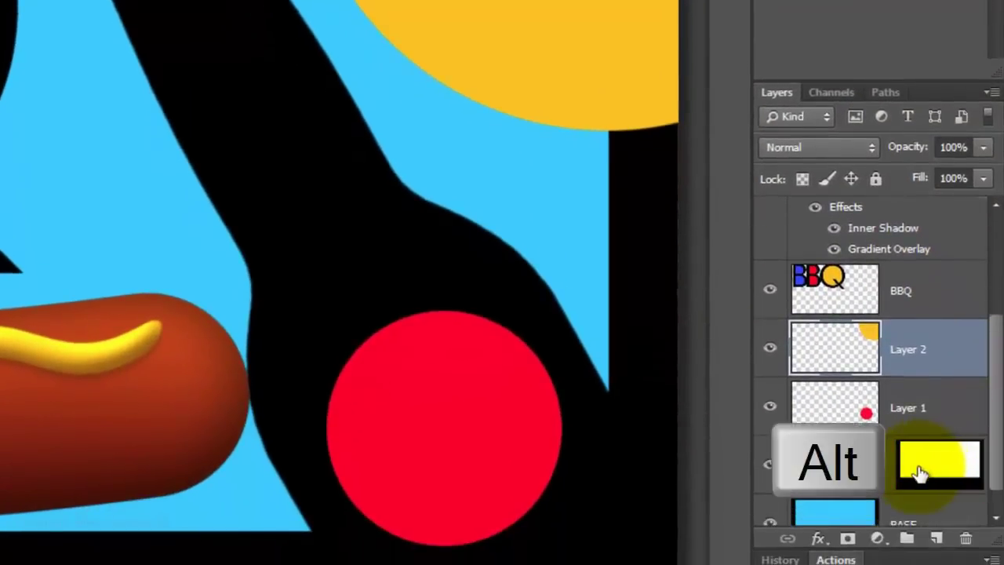
{"action": "left_click_drag", "start_coordinate": [920, 471], "coordinate": [930, 342]}
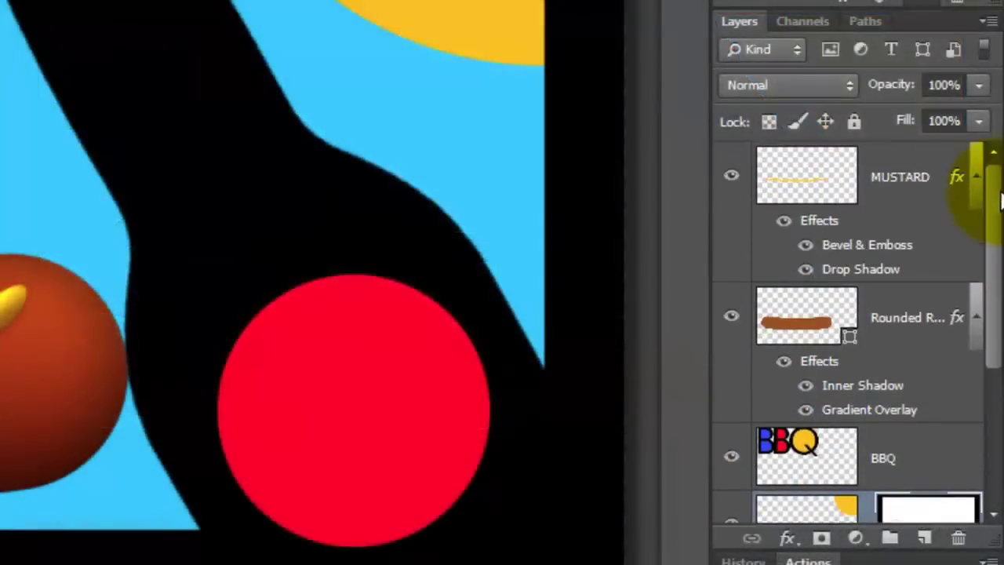
Start a horizontal text layer above MUSTARD with a 61 pt font size
{"action": "left_click", "coordinate": [830, 173]}
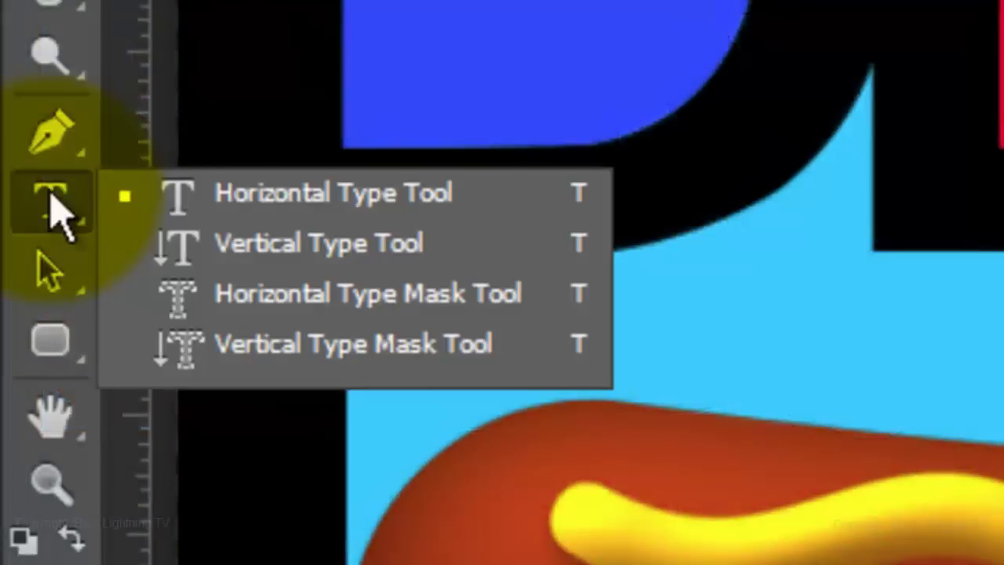
{"action": "left_click", "coordinate": [249, 210]}
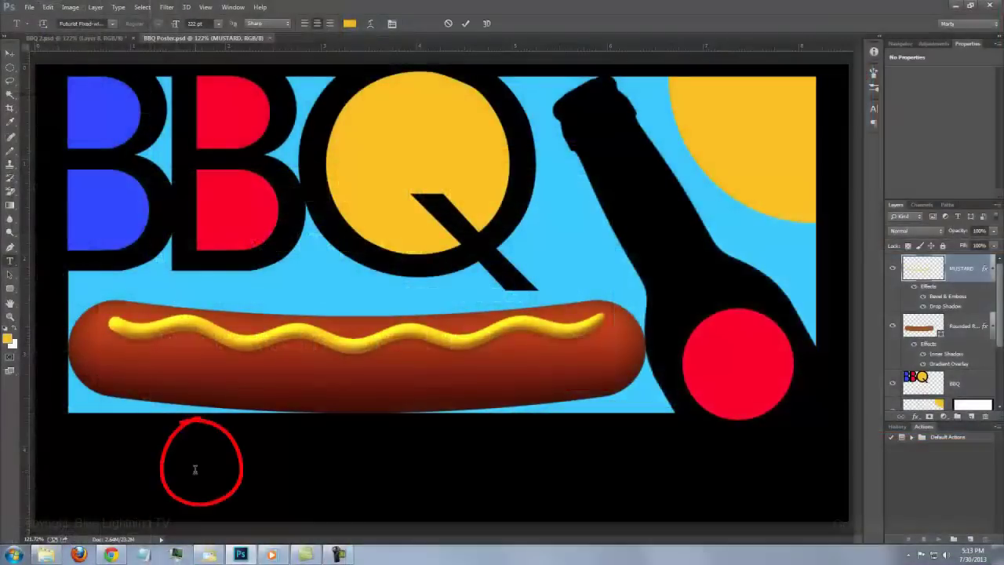
{"action": "left_click", "coordinate": [197, 470]}
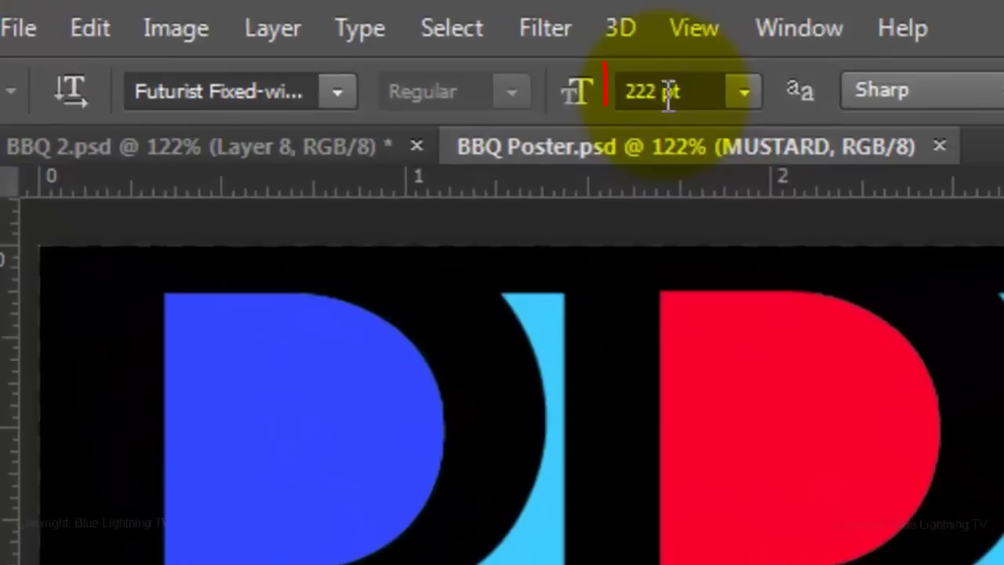
{"action": "left_click", "coordinate": [669, 93]}
{"action": "type", "text": "61"}
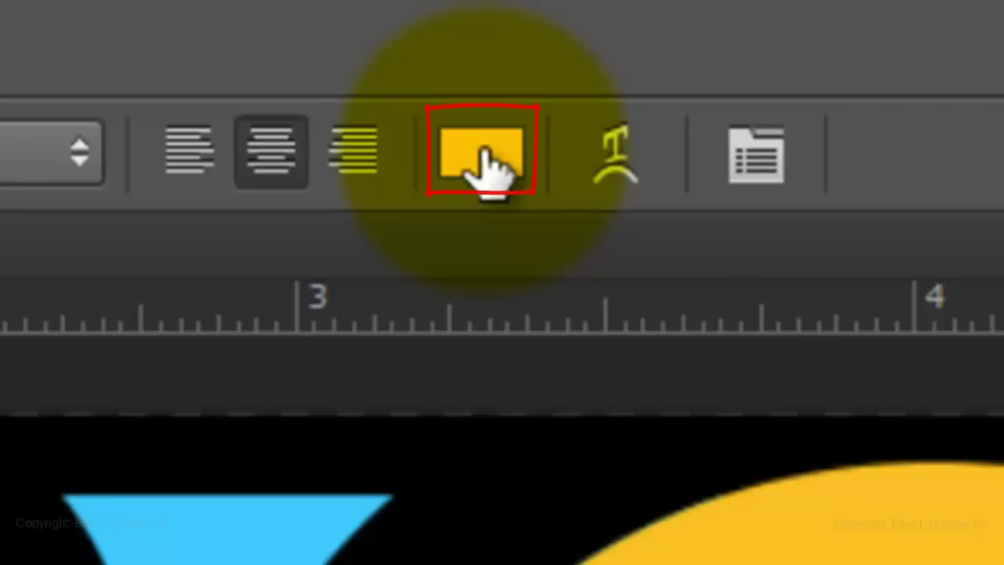
Set the text colour to dark grey H 0, S 0, B 15 (#262626)
{"action": "left_click", "coordinate": [482, 153]}
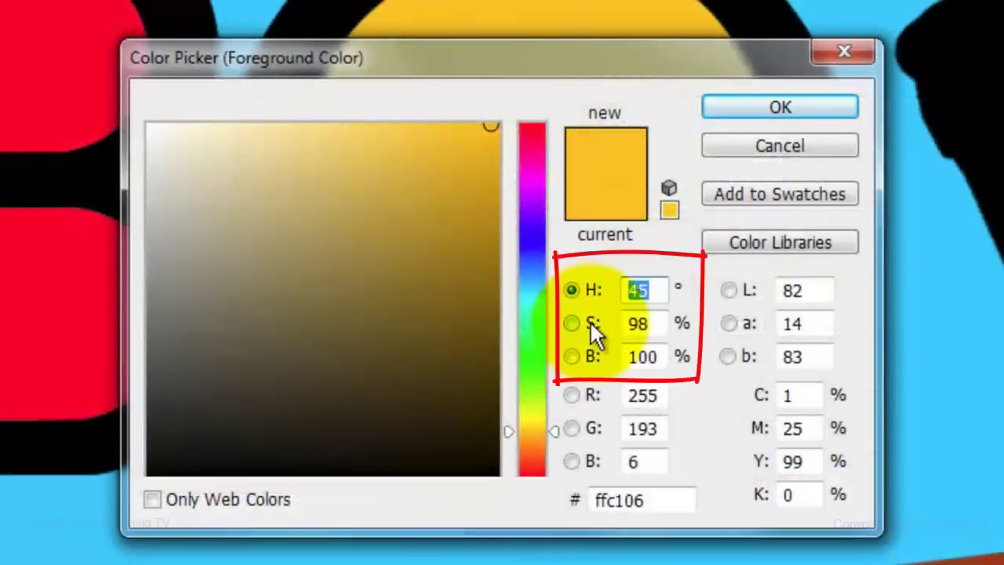
{"action": "type", "text": "0"}
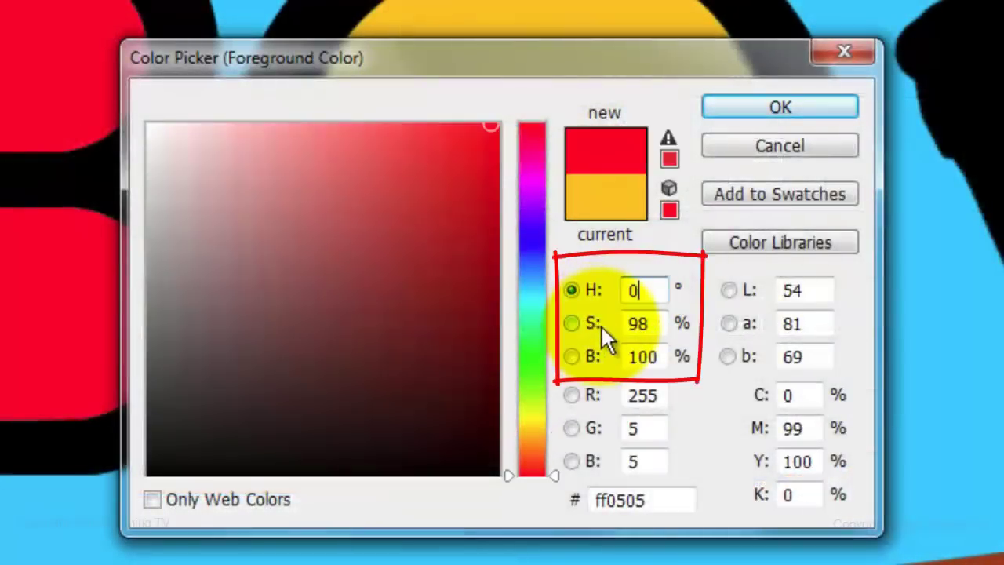
{"action": "key", "text": "Tab"}
{"action": "type", "text": "0"}
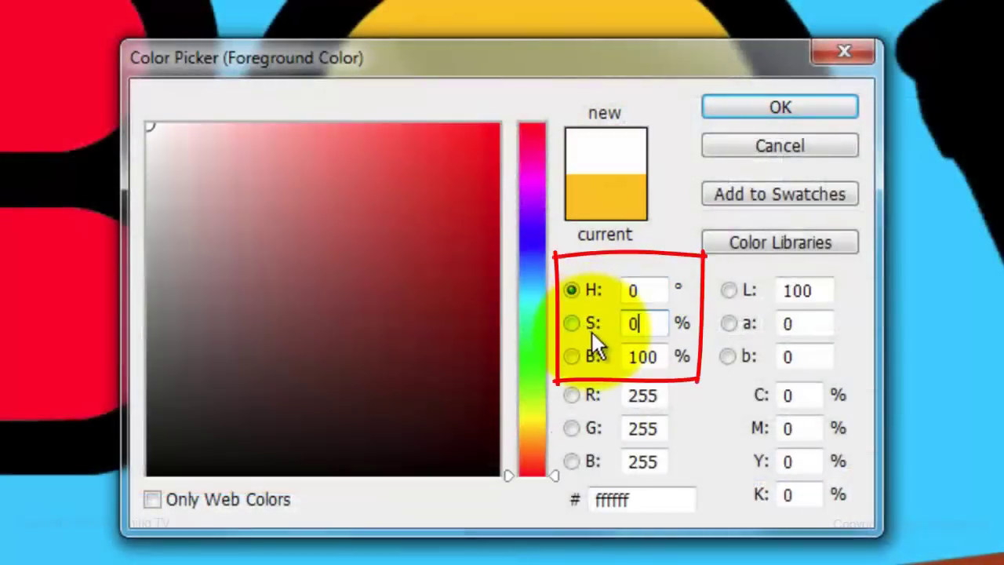
{"action": "key", "text": "Tab"}
{"action": "type", "text": "15"}
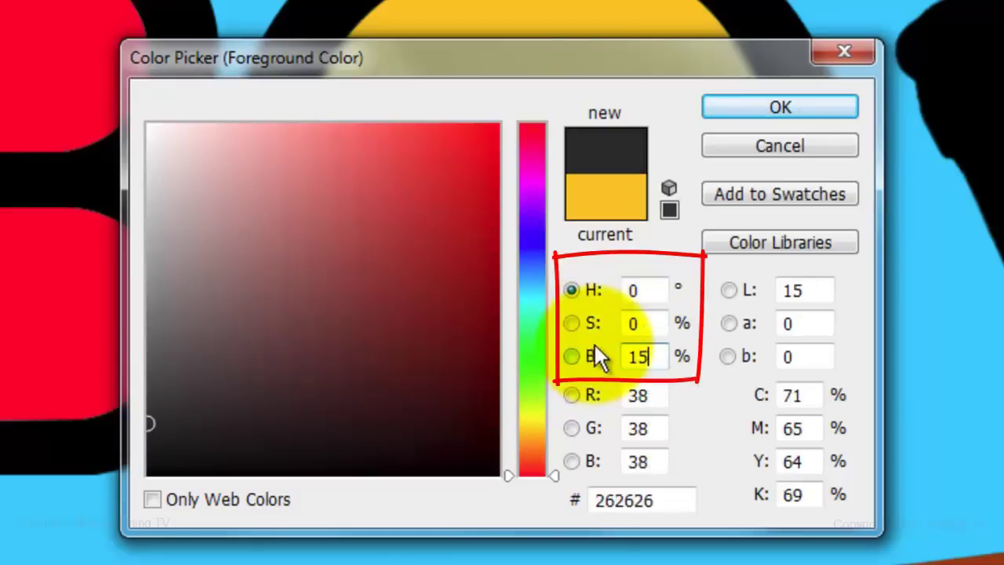
{"action": "left_click", "coordinate": [781, 108]}
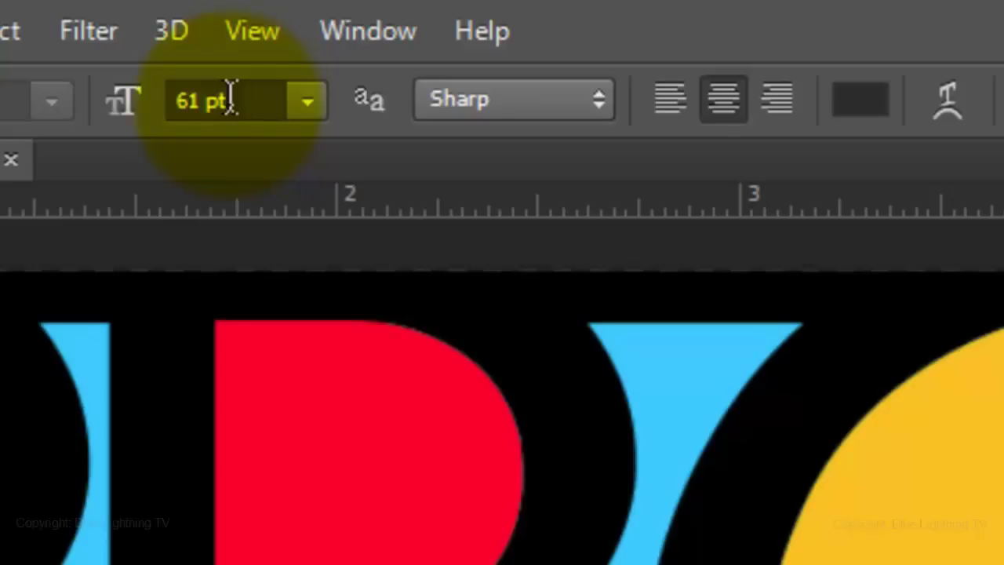
Set the type to 18 pt, left-aligned, in near-white #f9f8f8
{"action": "left_click", "coordinate": [229, 100]}
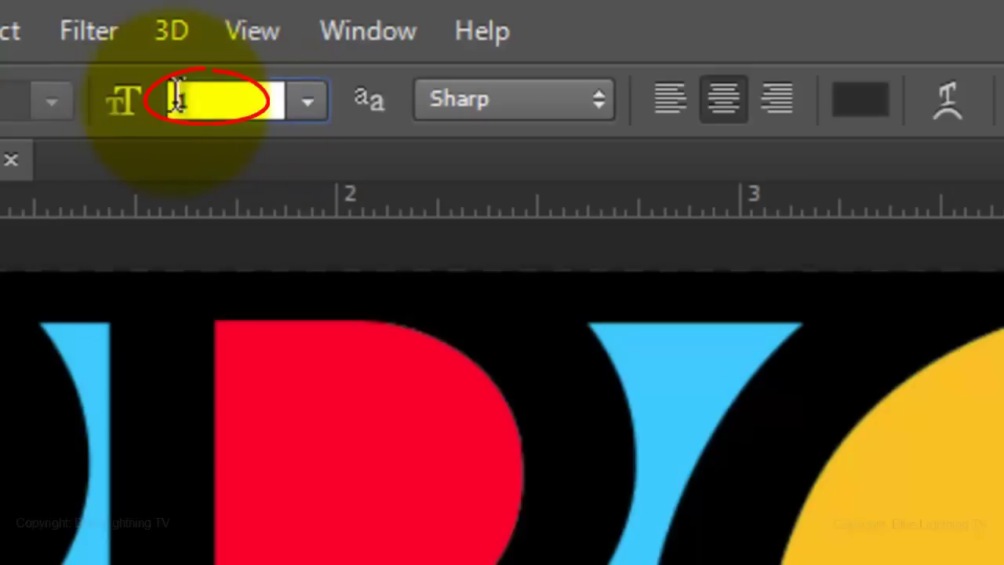
{"action": "type", "text": "18"}
{"action": "left_click", "coordinate": [674, 107]}
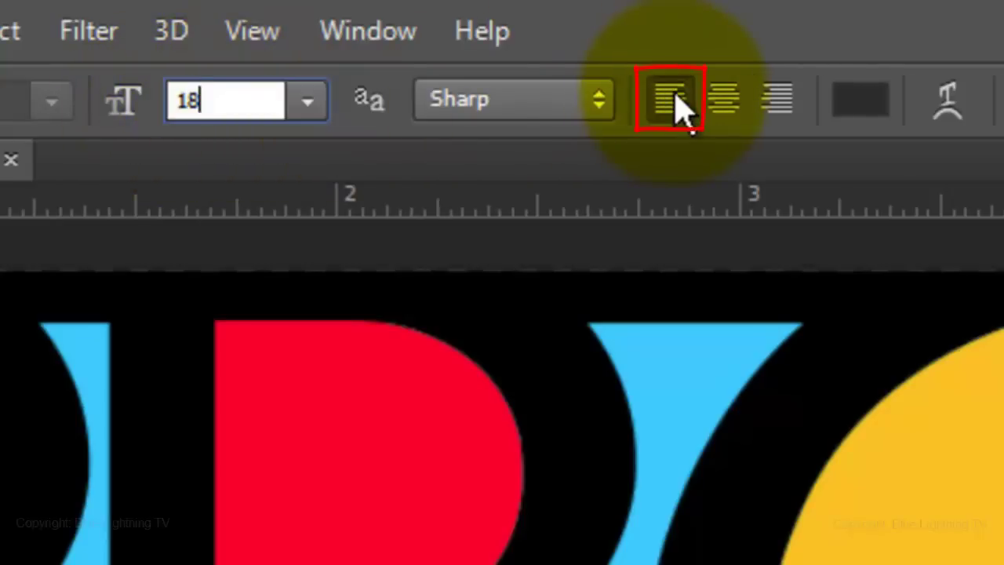
{"action": "left_click", "coordinate": [861, 104]}
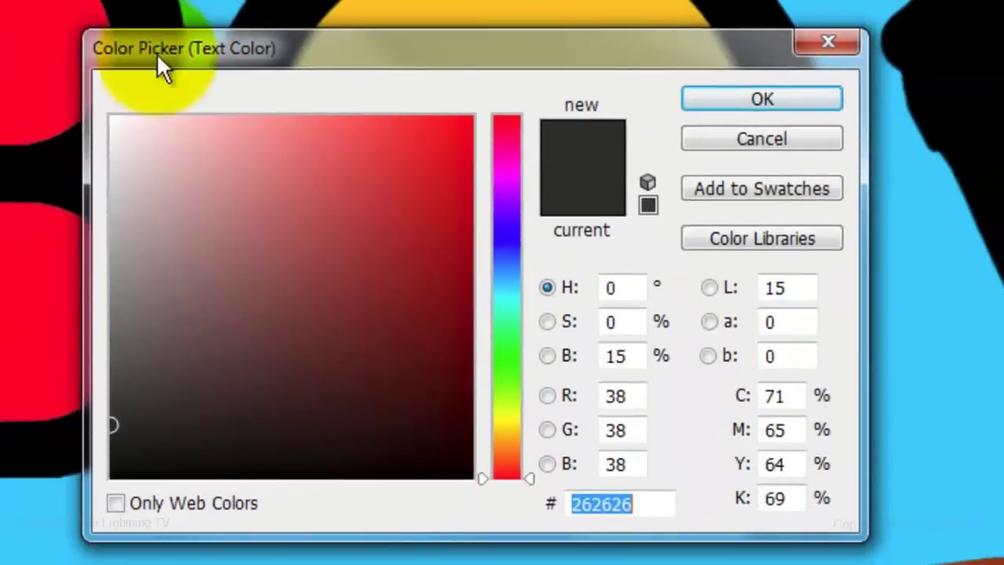
{"action": "left_click", "coordinate": [113, 125]}
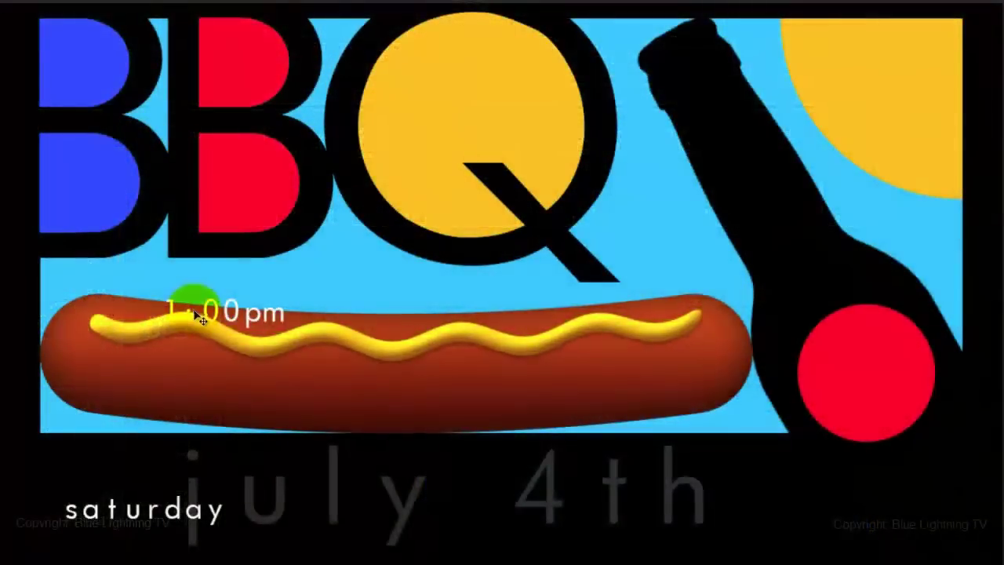
Drag the 1:00pm text down-right, then rotate the food list along the hot dog
{"action": "left_click_drag", "start_coordinate": [206, 318], "coordinate": [424, 458]}
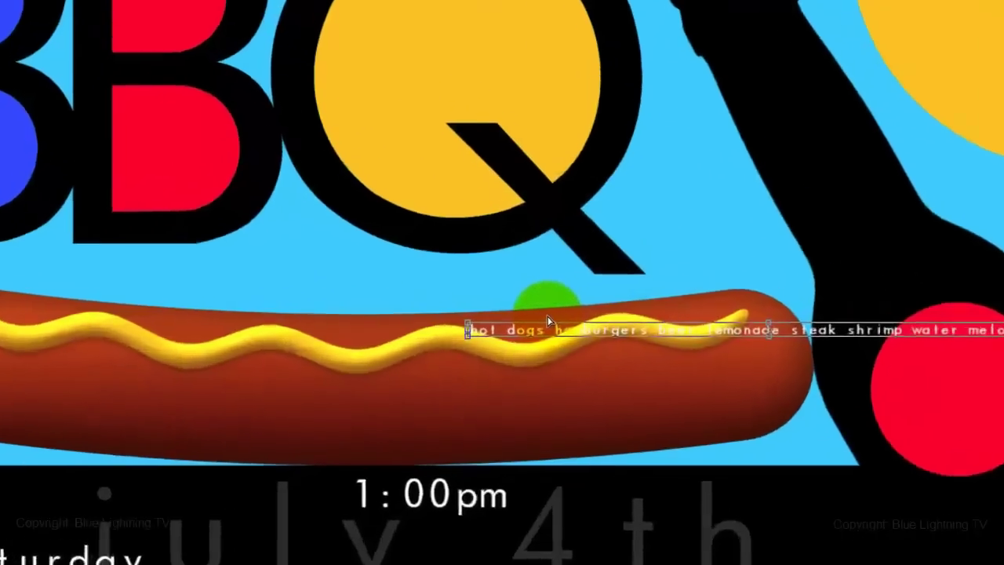
{"action": "key", "text": "ctrl+t"}
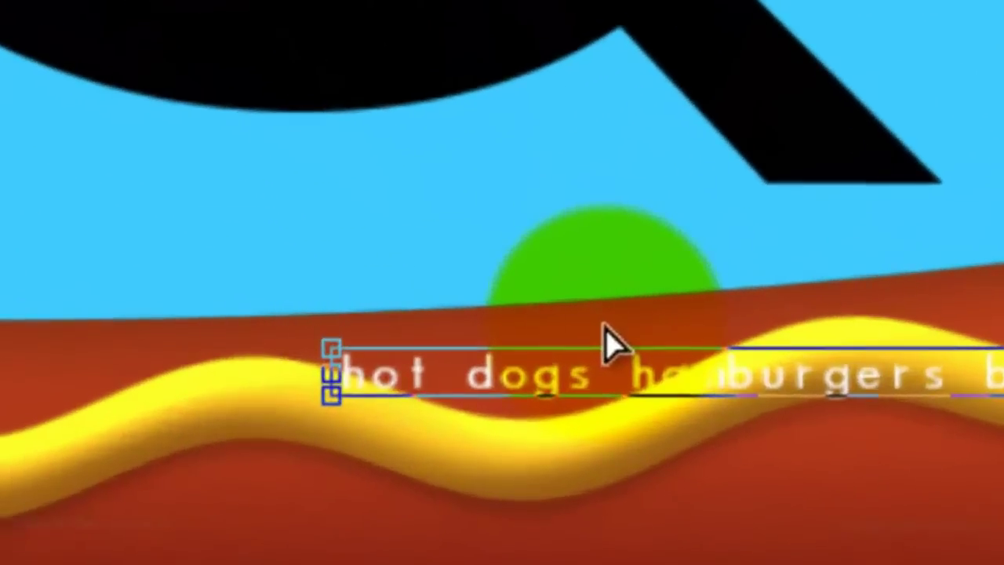
{"action": "left_click", "coordinate": [270, 203]}
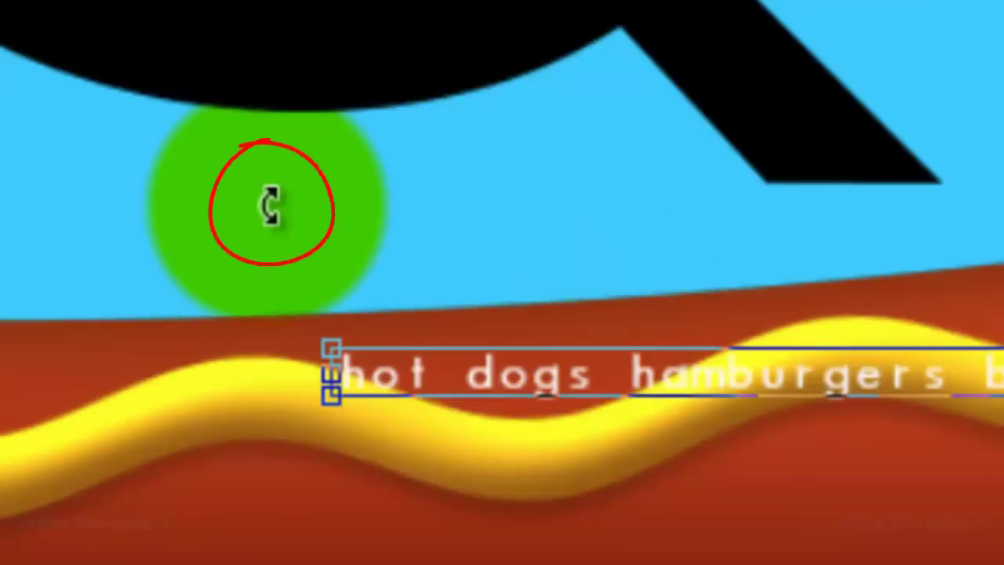